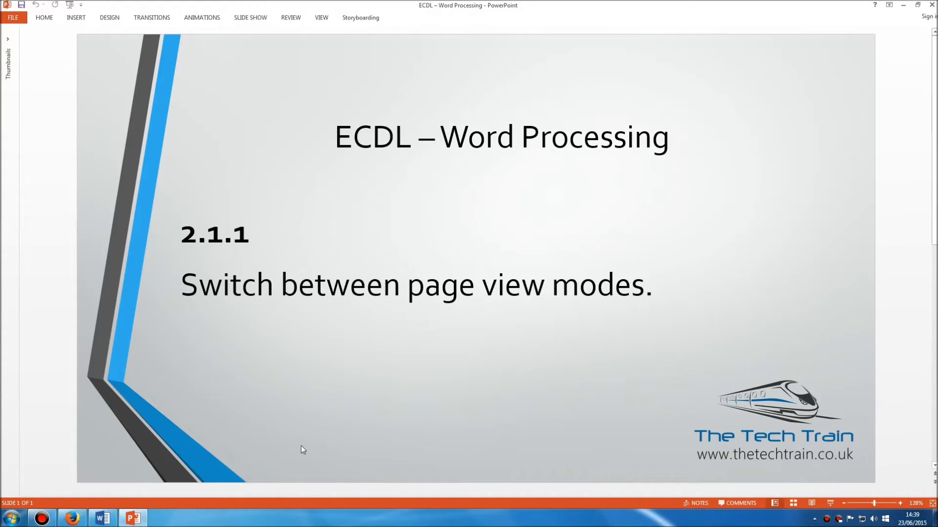
# Switch from PowerPoint to the 'Lorem Ipsum Dolor Sit Amet' Word document
pyautogui.click(103, 518)
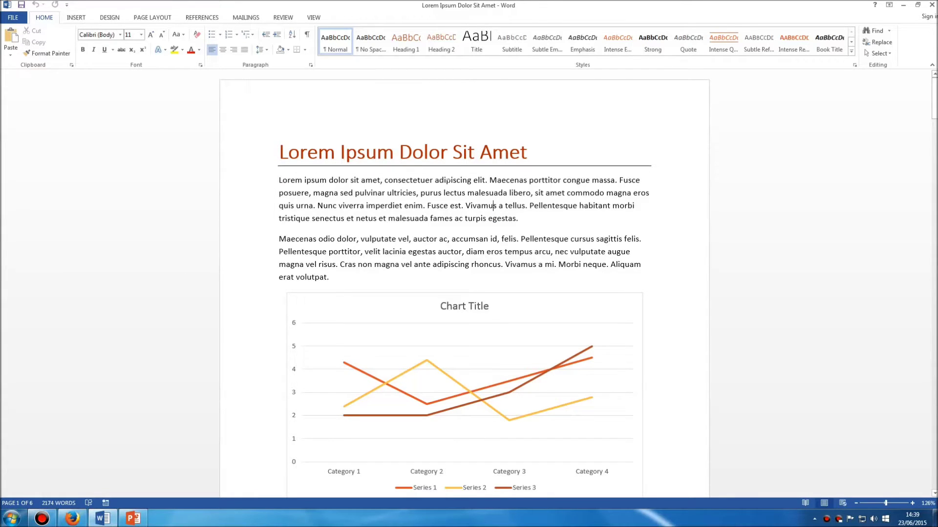
# Look over the page-1 text in Print Layout, then change the document to Draft view
pyautogui.click(314, 17)
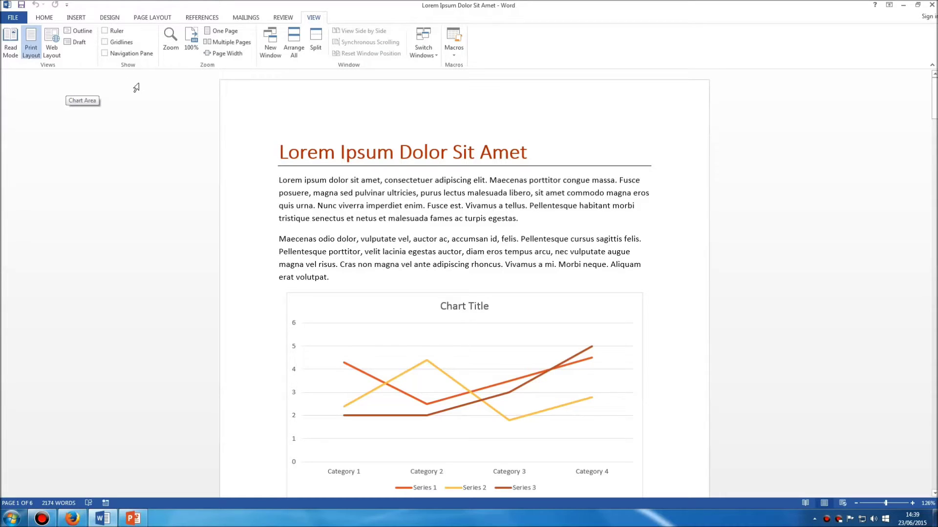
pyautogui.click(387, 193)
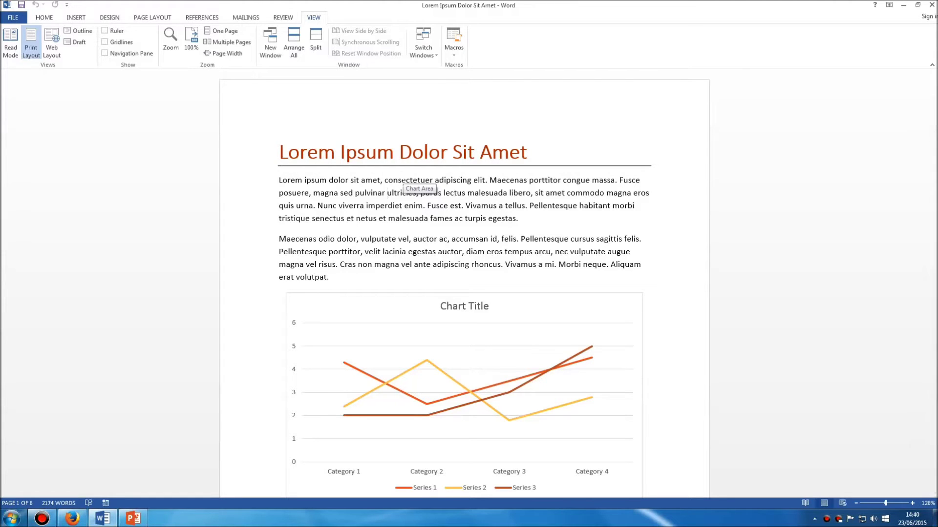
pyautogui.scroll(-8, 413, 182)
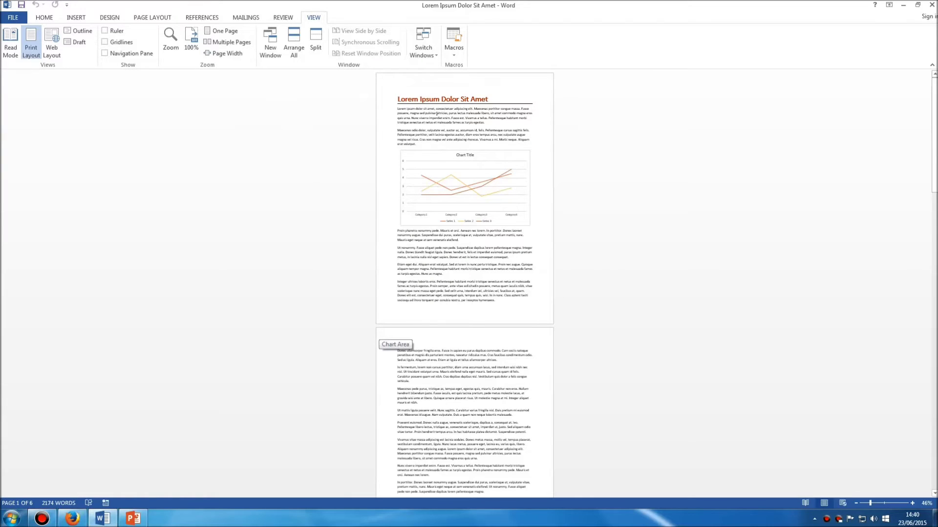
pyautogui.click(533, 292)
pyautogui.scroll(6, 467, 276)
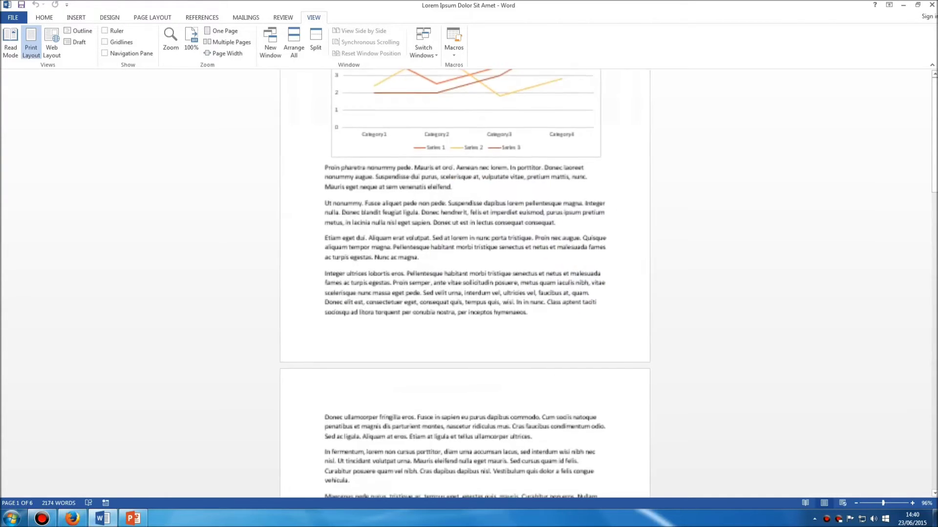
pyautogui.scroll(3, 467, 275)
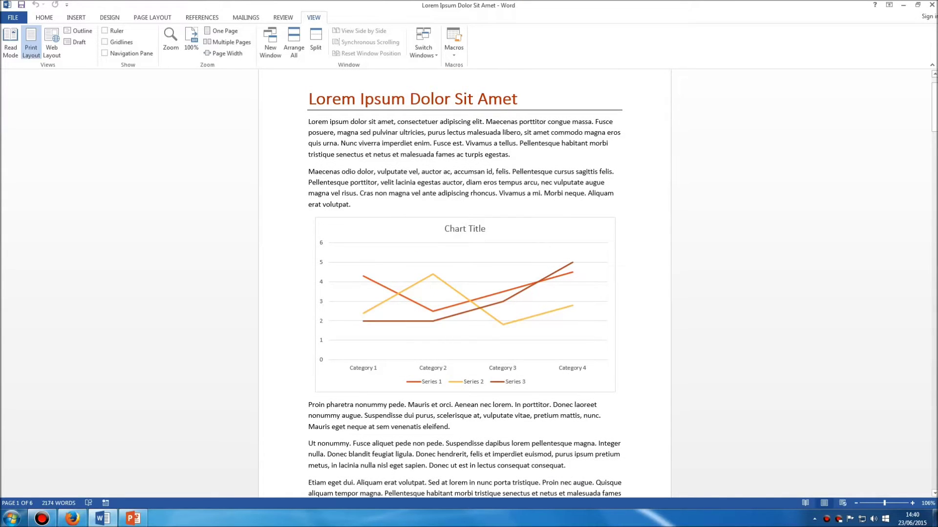
pyautogui.click(445, 154)
pyautogui.scroll(2, 445, 153)
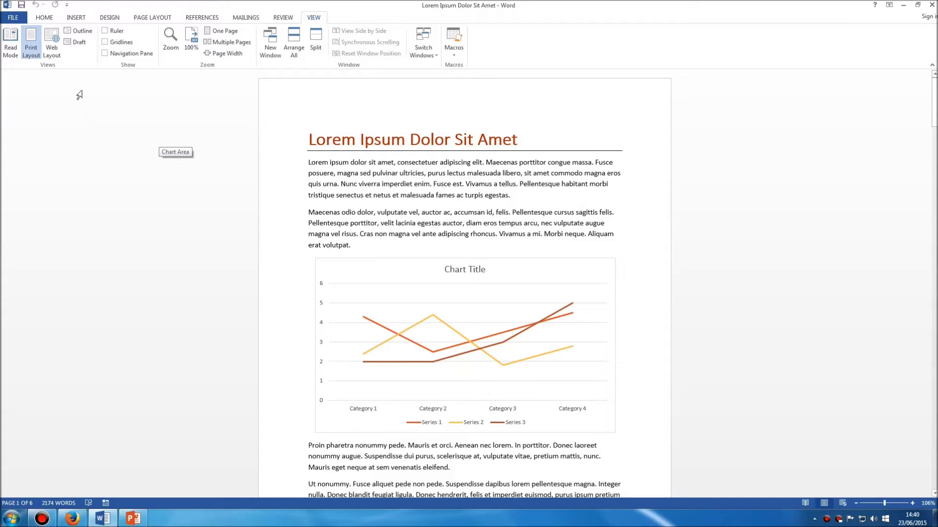
pyautogui.click(80, 47)
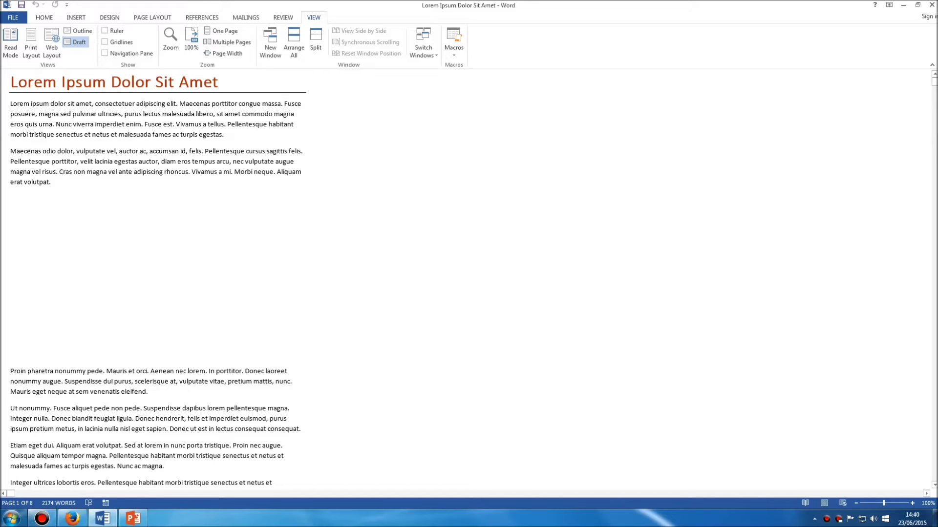
pyautogui.scroll(-15, 157, 282)
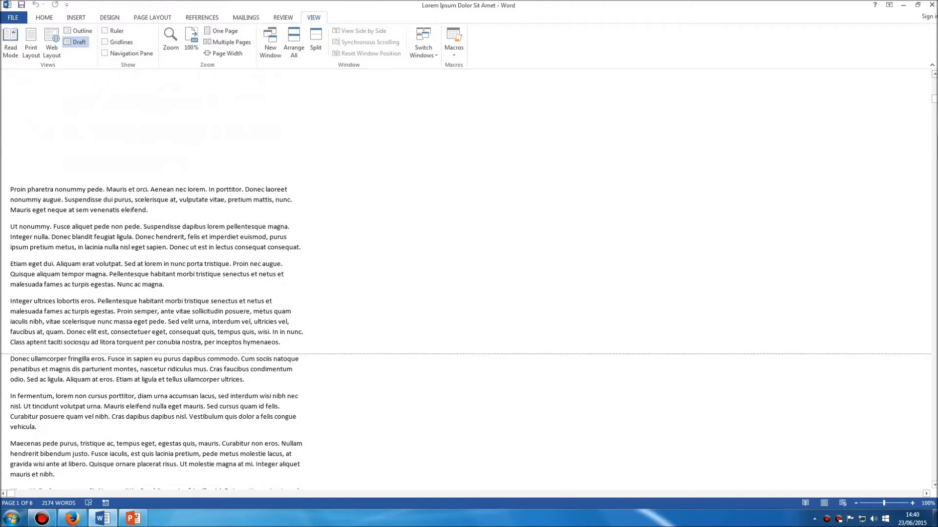
pyautogui.scroll(-18, 157, 281)
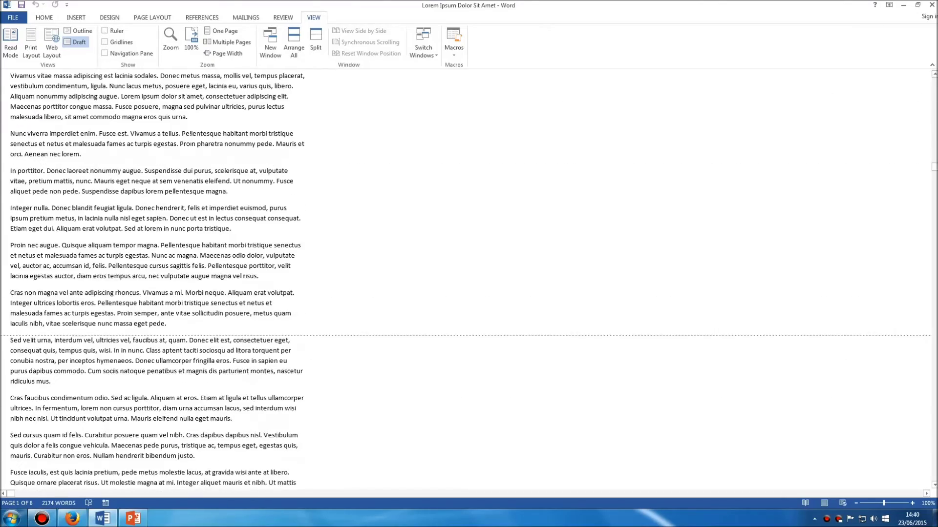
pyautogui.scroll(15, 157, 281)
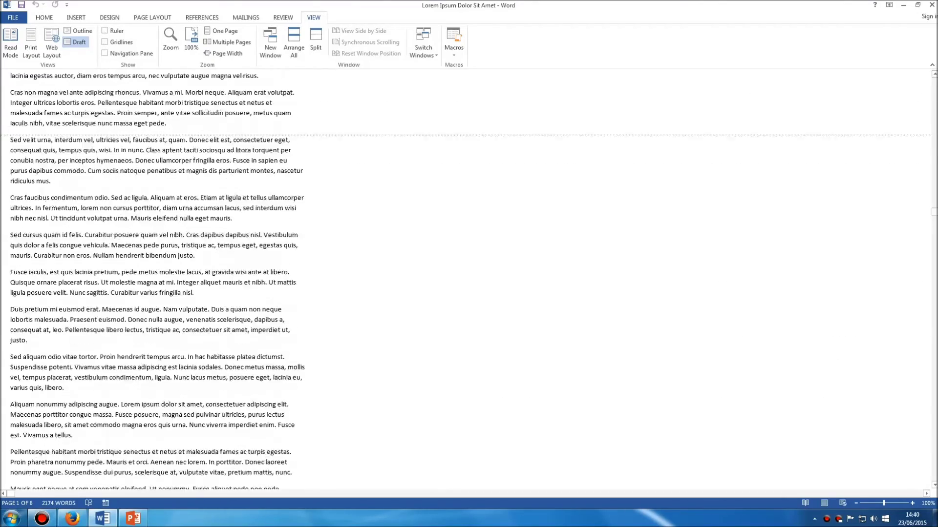
pyautogui.scroll(10, 158, 281)
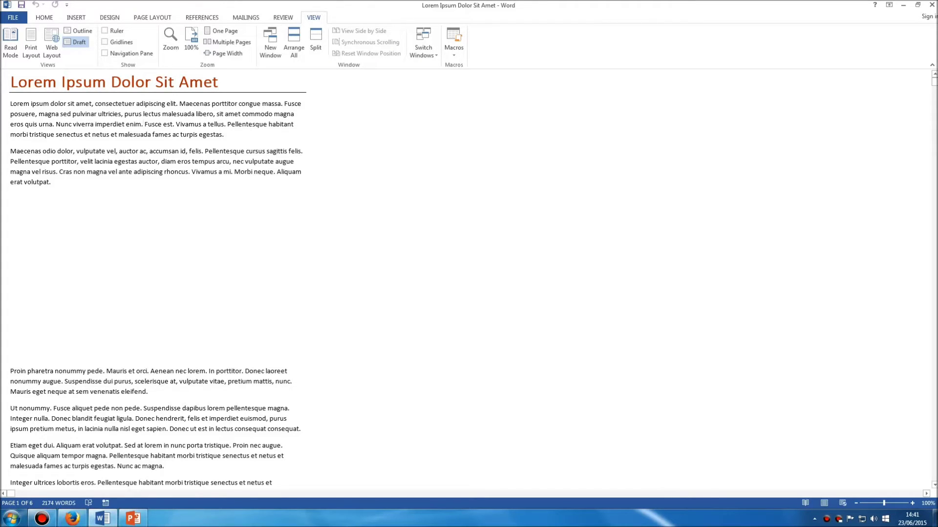
# Change the Lorem Ipsum document to Outline view, giving each paragraph an outline bullet
pyautogui.click(83, 31)
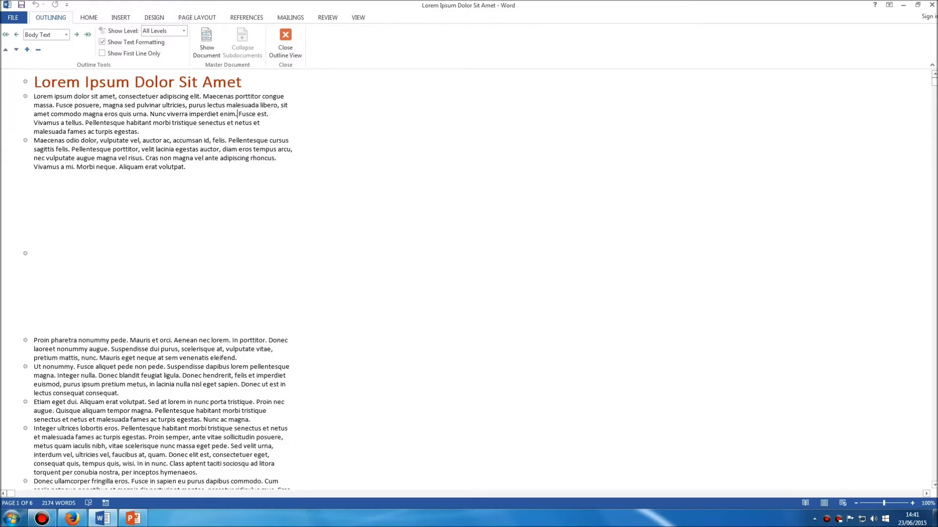
pyautogui.click(365, 18)
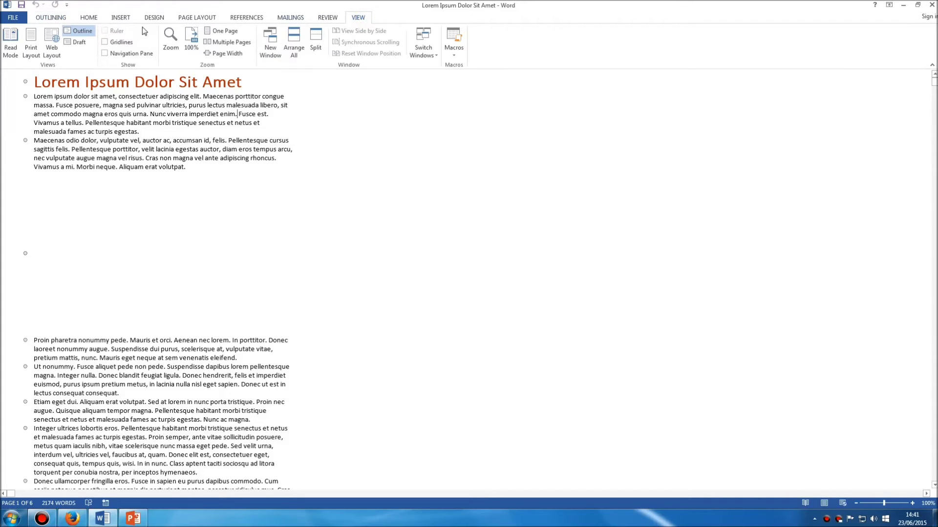
pyautogui.click(31, 47)
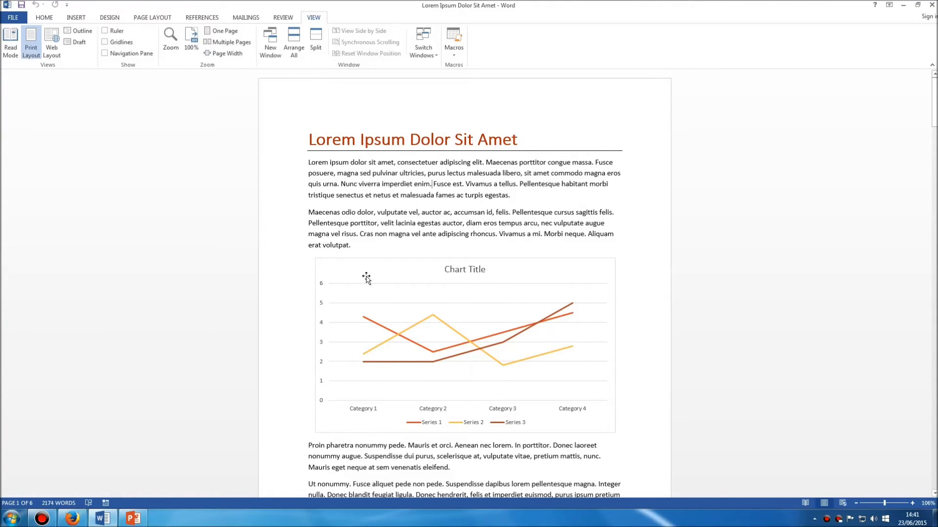
pyautogui.scroll(-5, 272, 265)
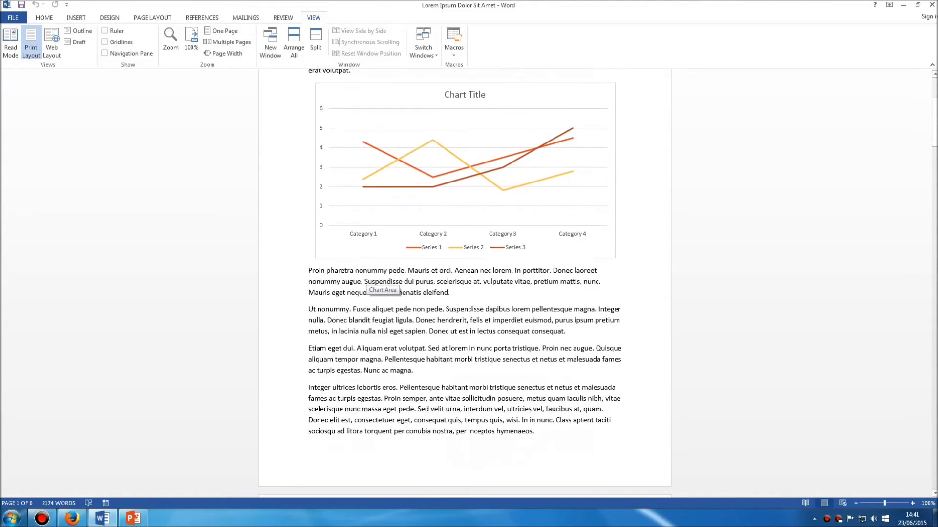
pyautogui.scroll(3, 326, 316)
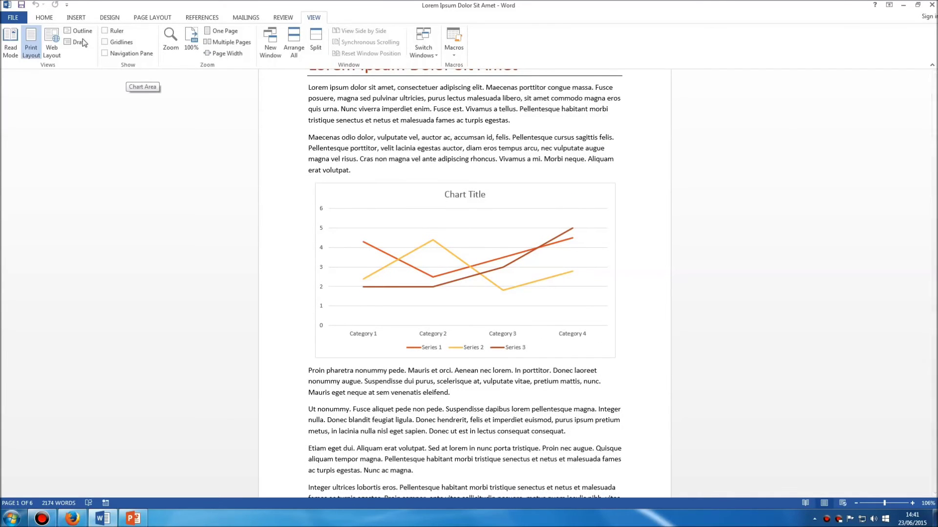
pyautogui.click(81, 30)
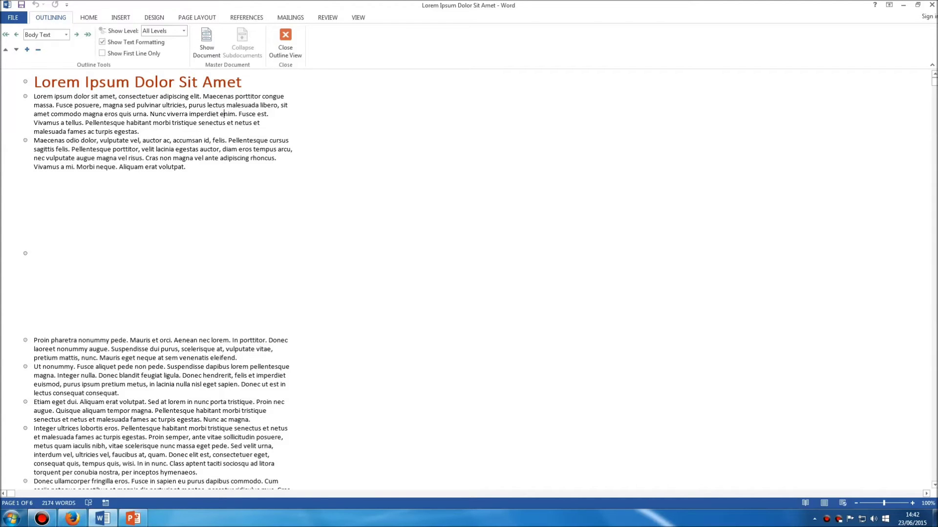
pyautogui.scroll(-7, 161, 278)
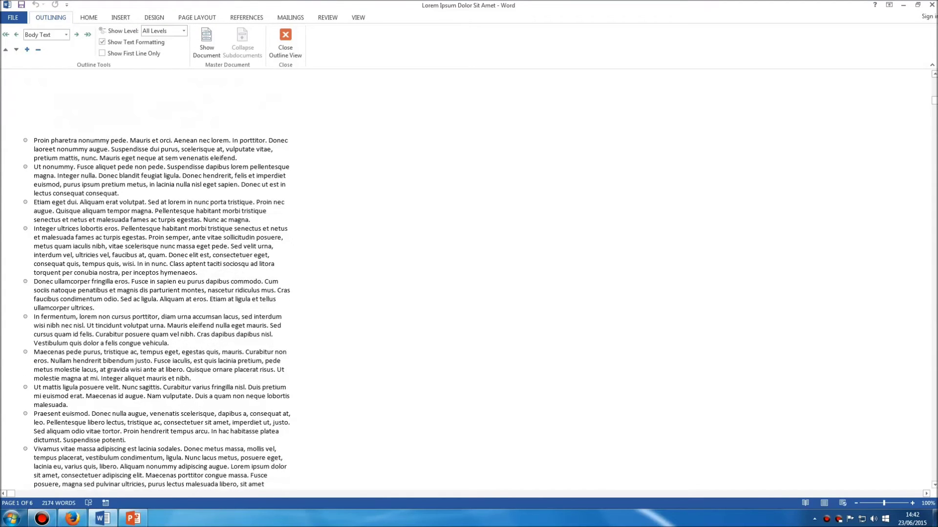
pyautogui.scroll(-6, 115, 308)
pyautogui.scroll(11, 115, 308)
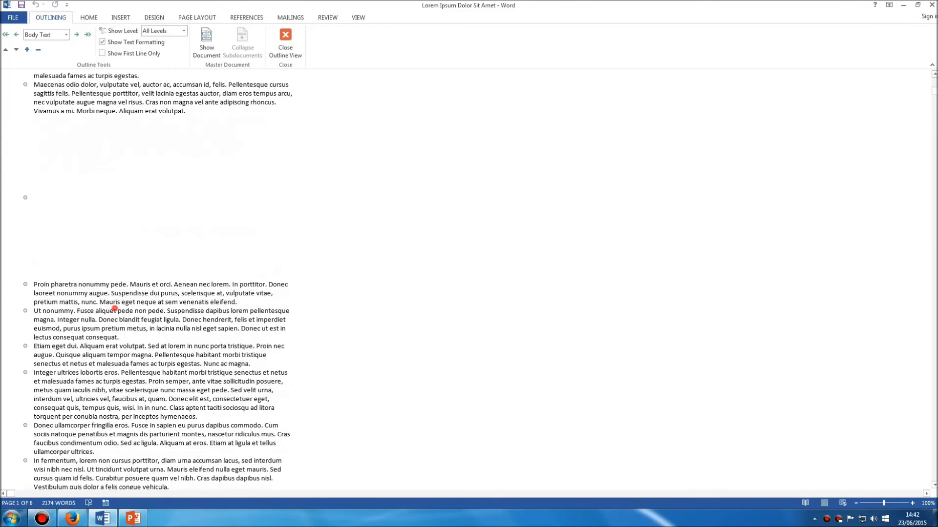
pyautogui.click(133, 311)
pyautogui.scroll(2, 133, 311)
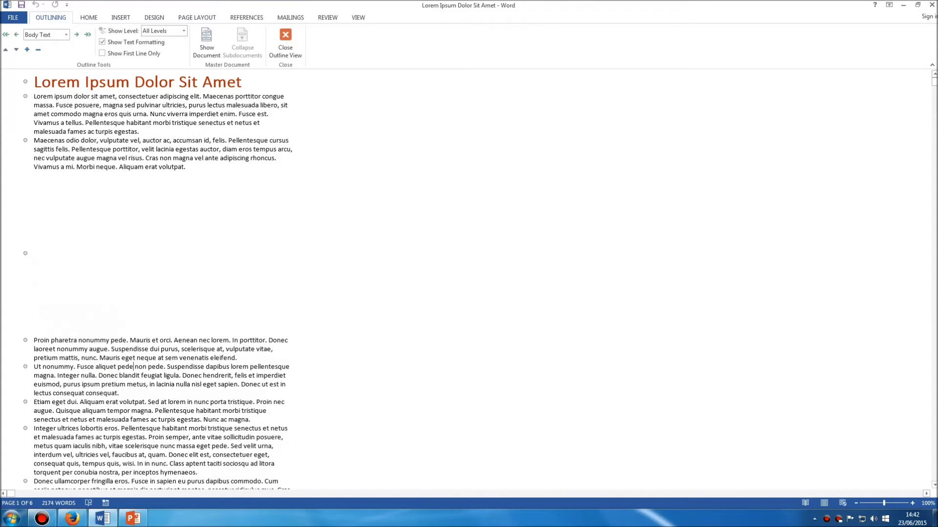
pyautogui.click(66, 105)
pyautogui.moveTo(27, 141); pyautogui.dragTo(26, 93)
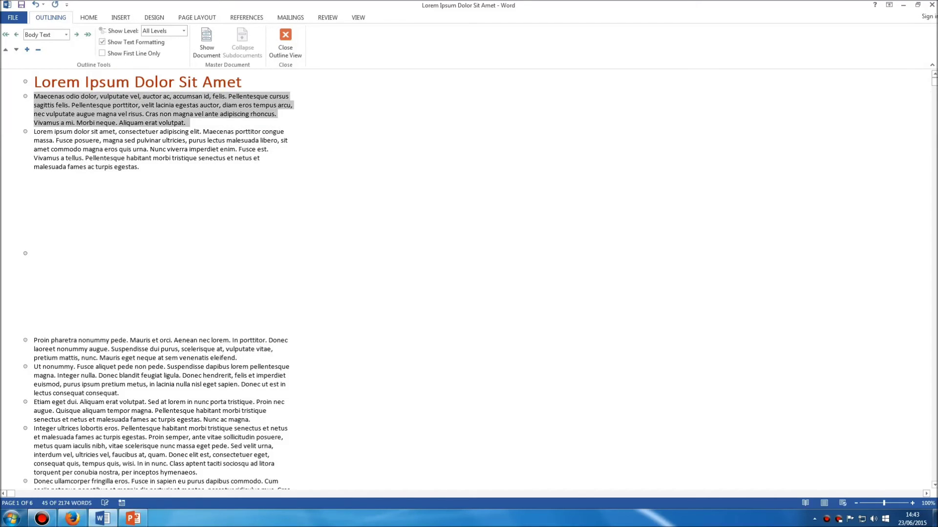
# Move the chart's outline item above 'Lorem ipsum', directly after the Maecenas paragraph
pyautogui.click(69, 158)
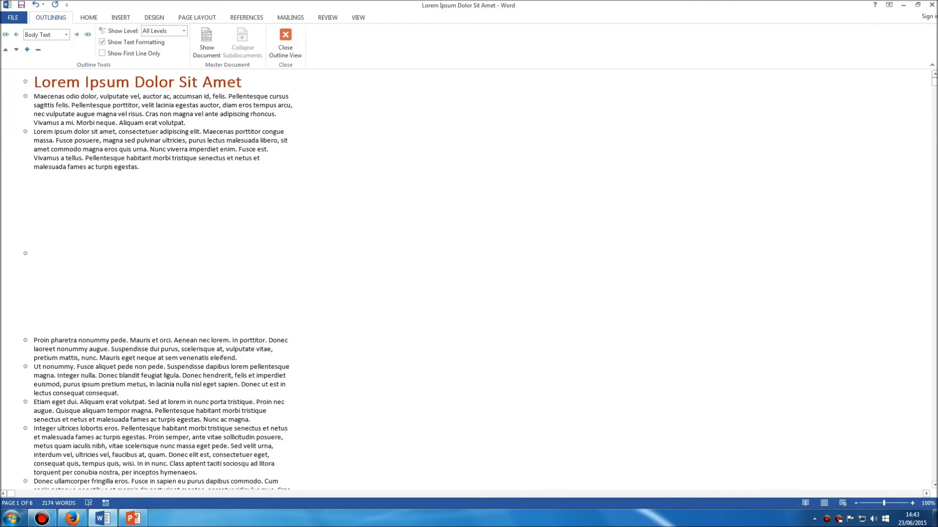
pyautogui.click(26, 252)
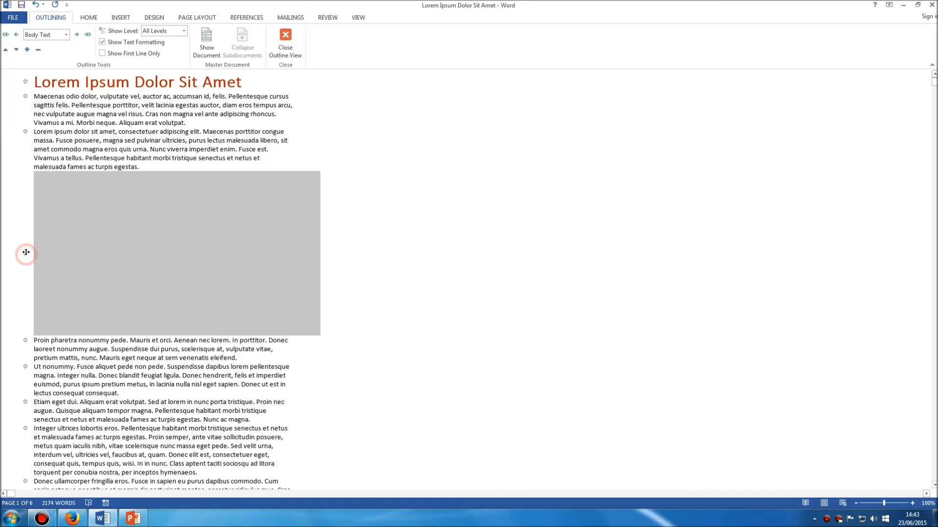
pyautogui.moveTo(26, 252); pyautogui.dragTo(27, 129)
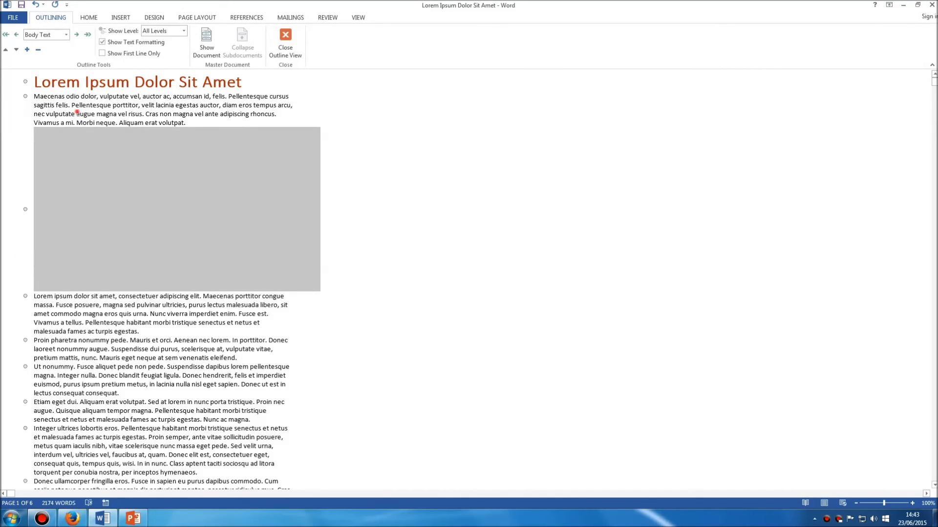
pyautogui.click(76, 114)
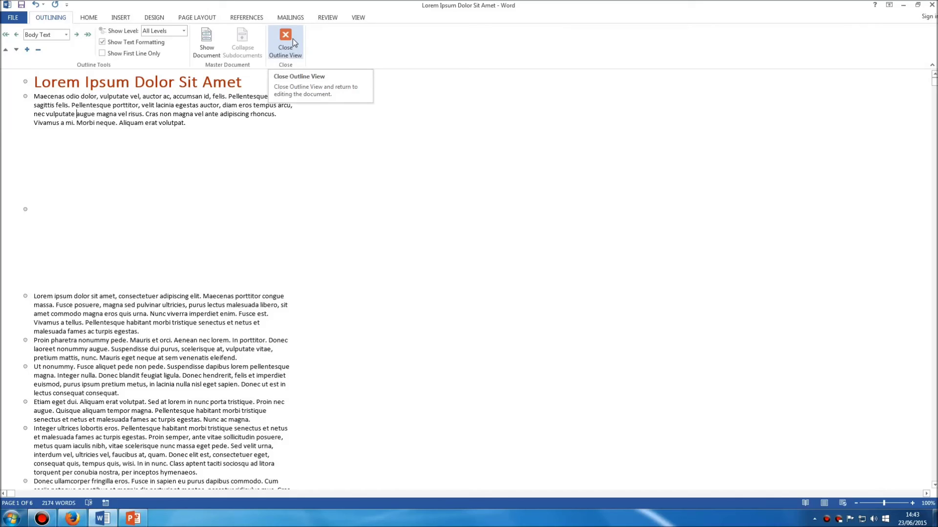
# Go back to Print Layout and confirm the chart sits between Maecenas and Lorem ipsum
pyautogui.click(358, 18)
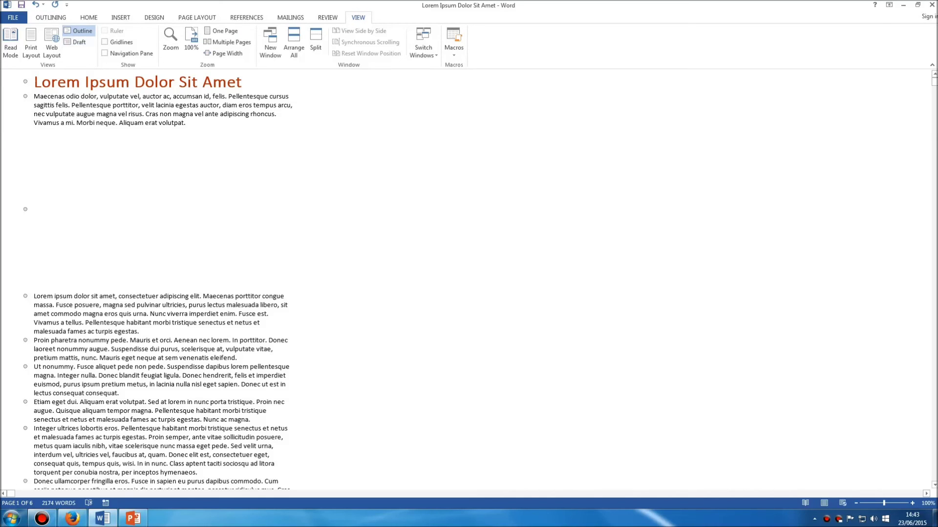
pyautogui.click(31, 38)
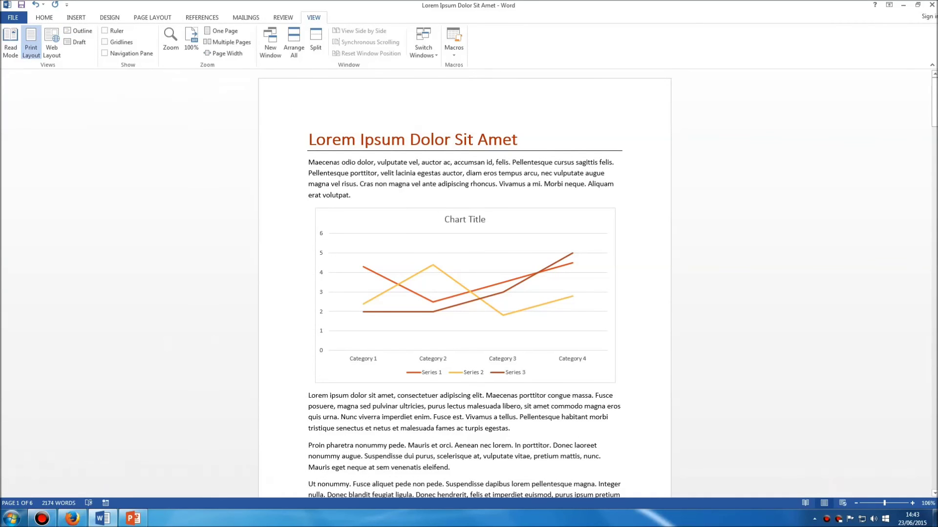
pyautogui.click(337, 163)
pyautogui.scroll(-2, 391, 184)
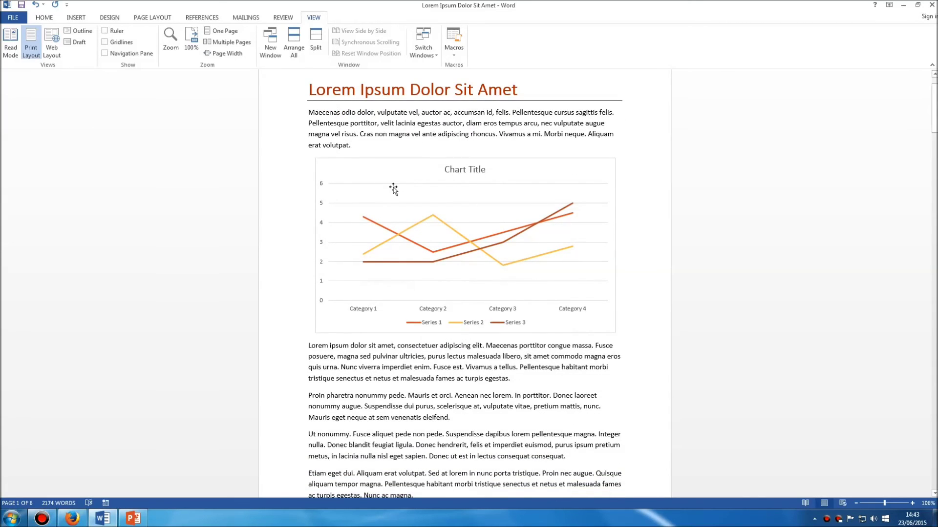
pyautogui.moveTo(295, 348); pyautogui.dragTo(294, 382)
pyautogui.click(472, 357)
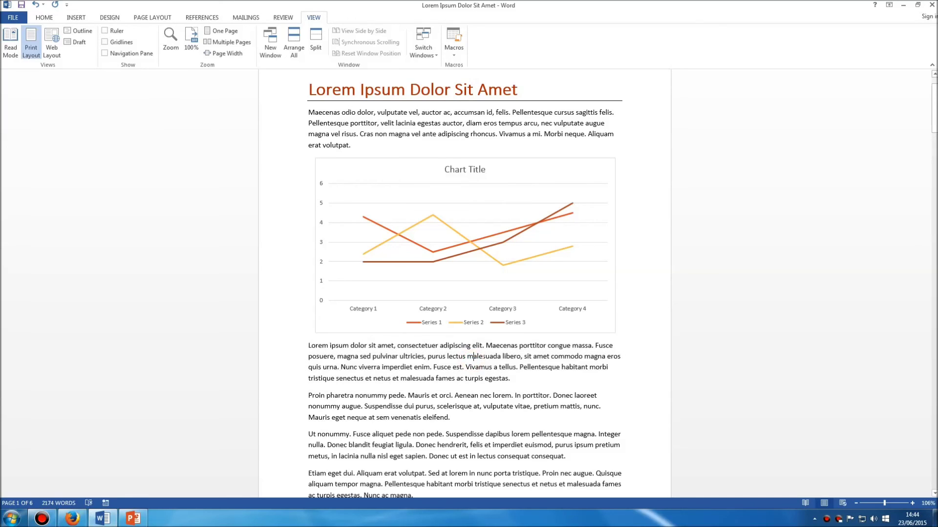